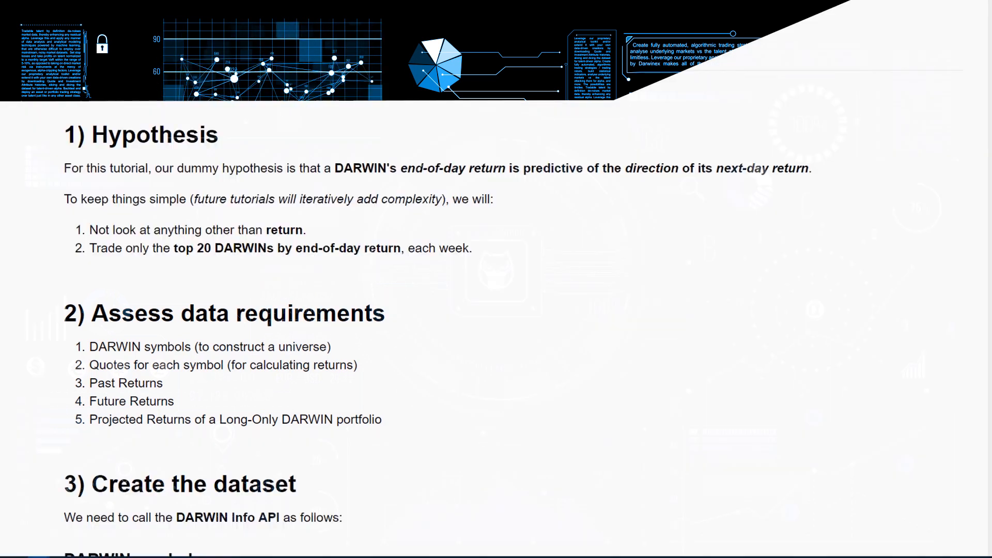
scroll(496, 310, "down", 2)
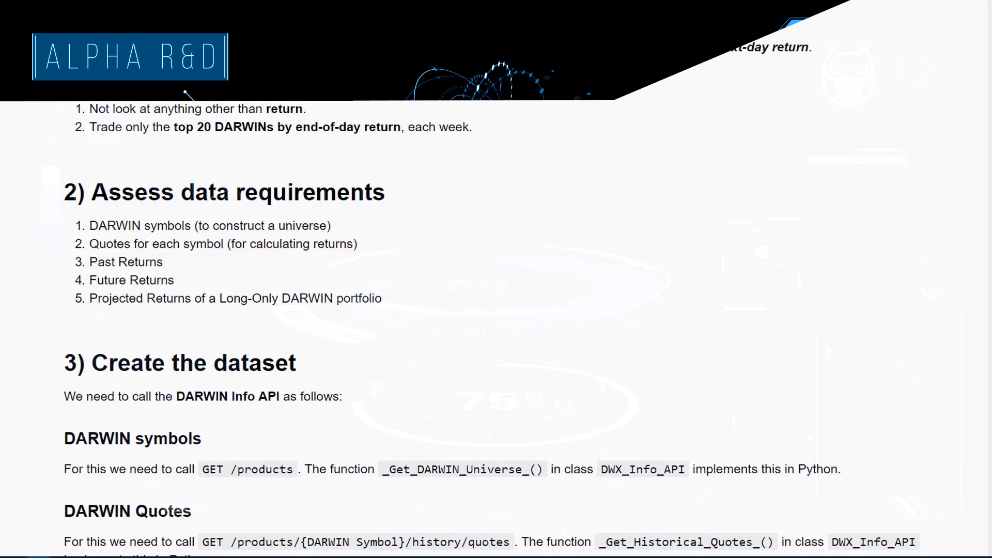
scroll(496, 310, "down", 3)
scroll(495, 310, "down", 2)
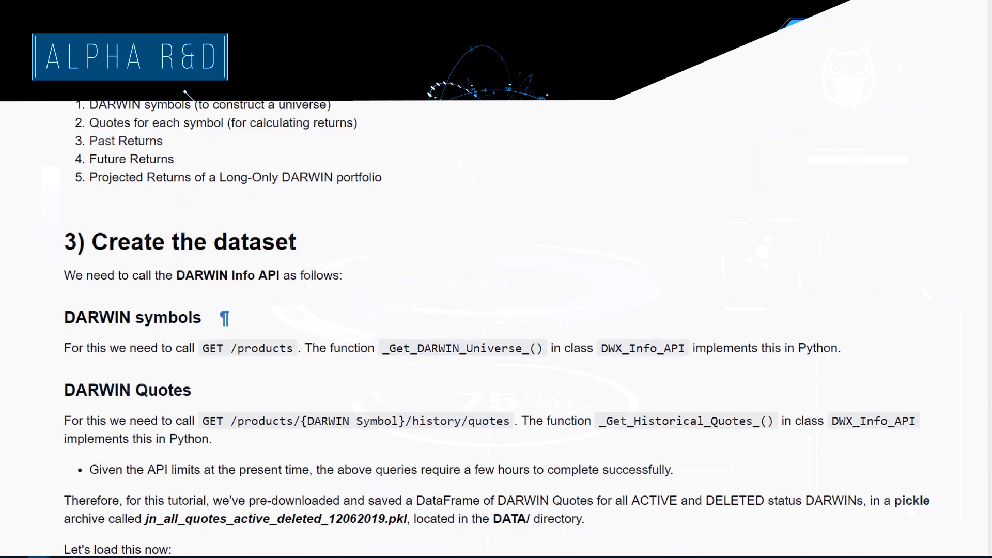
scroll(496, 309, "down", 2)
scroll(496, 310, "down", 1)
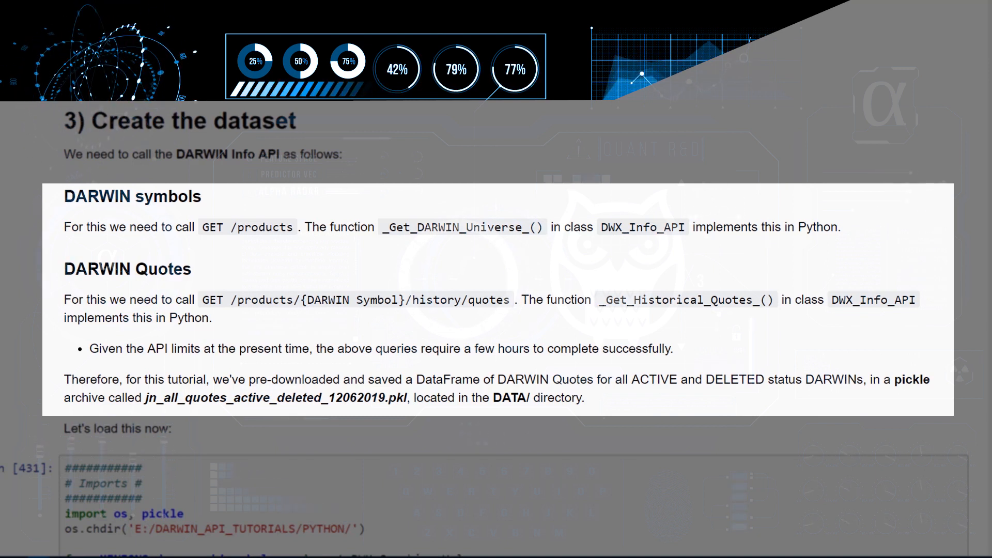
scroll(496, 310, "down", 1)
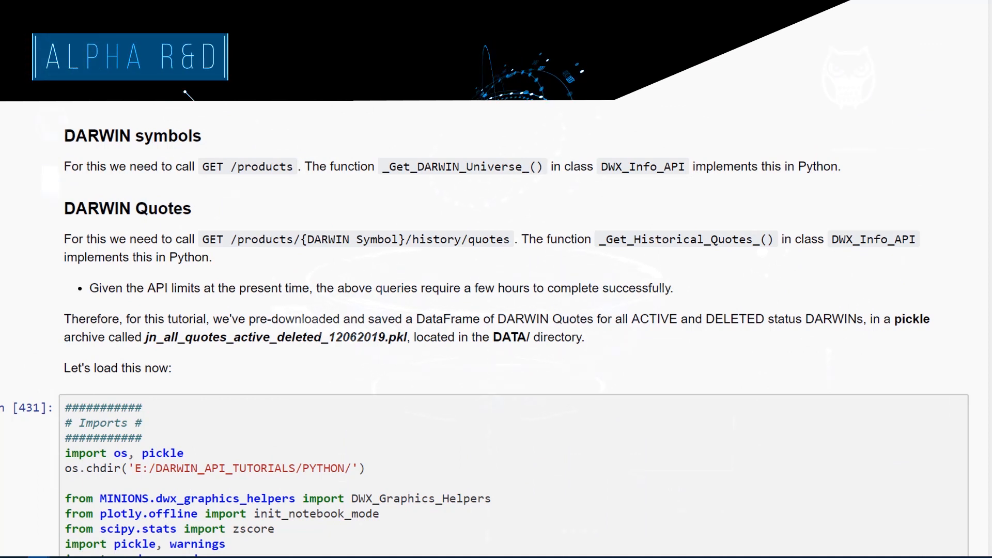
scroll(497, 310, "down", 3)
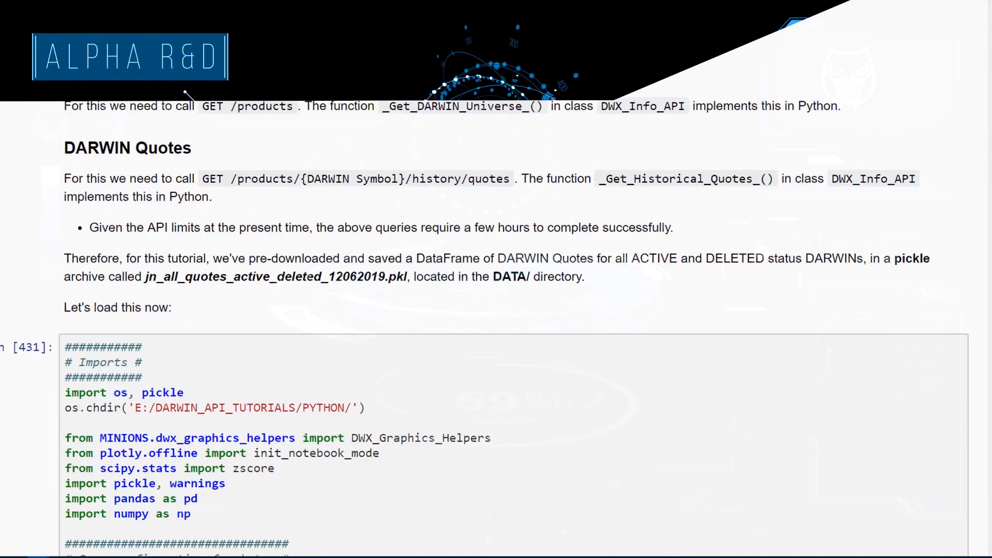
scroll(497, 310, "down", 3)
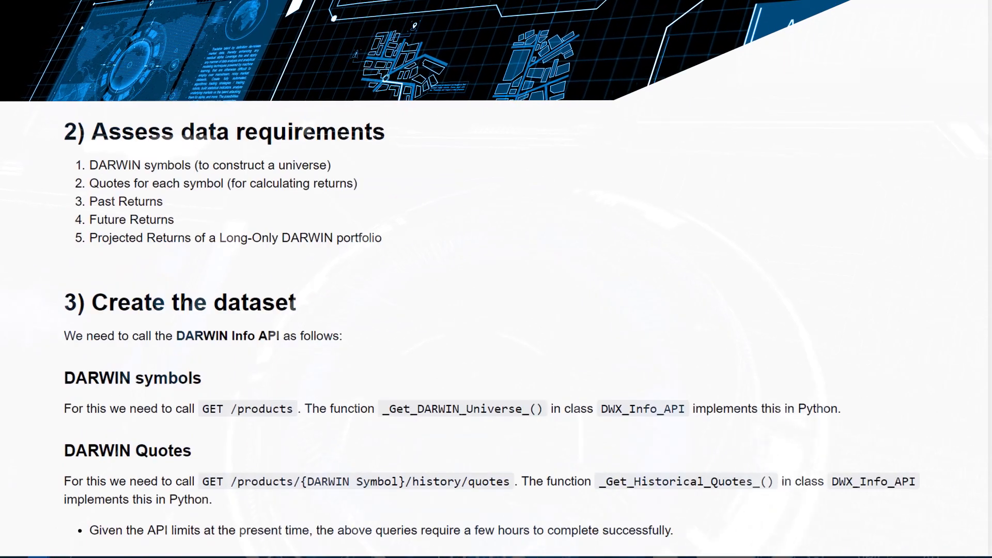
scroll(496, 311, "down", 1)
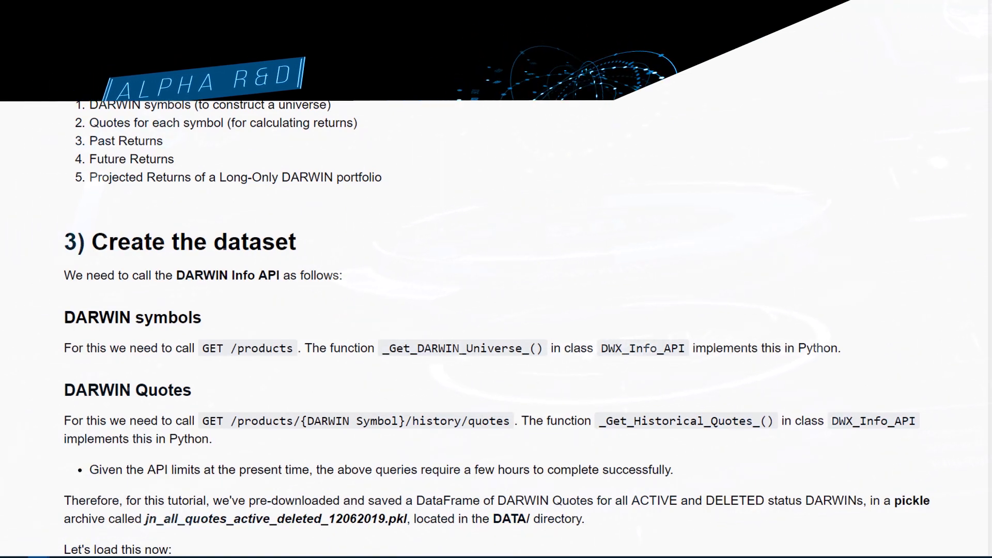
scroll(496, 325, "down", 2)
scroll(496, 325, "down", 2)
scroll(496, 326, "down", 1)
scroll(496, 325, "down", 2)
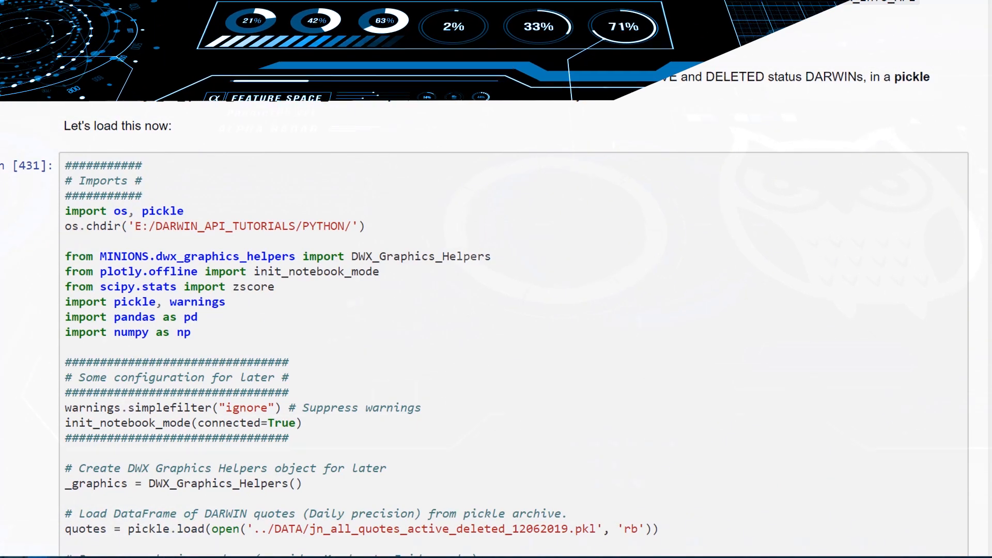
scroll(497, 326, "down", 2)
scroll(495, 326, "down", 2)
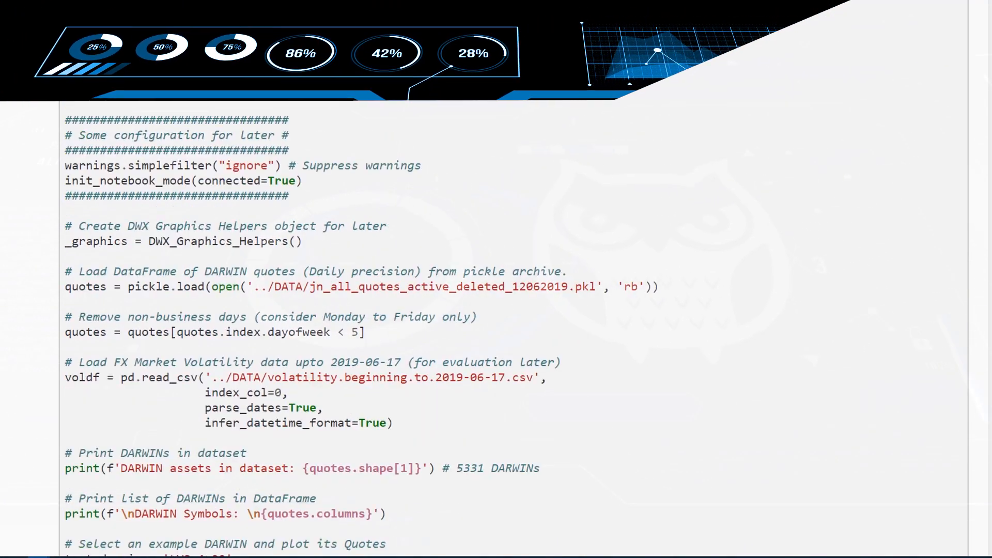
left_click_drag(267, 407, 406, 408)
left_click_drag(406, 286, 658, 286)
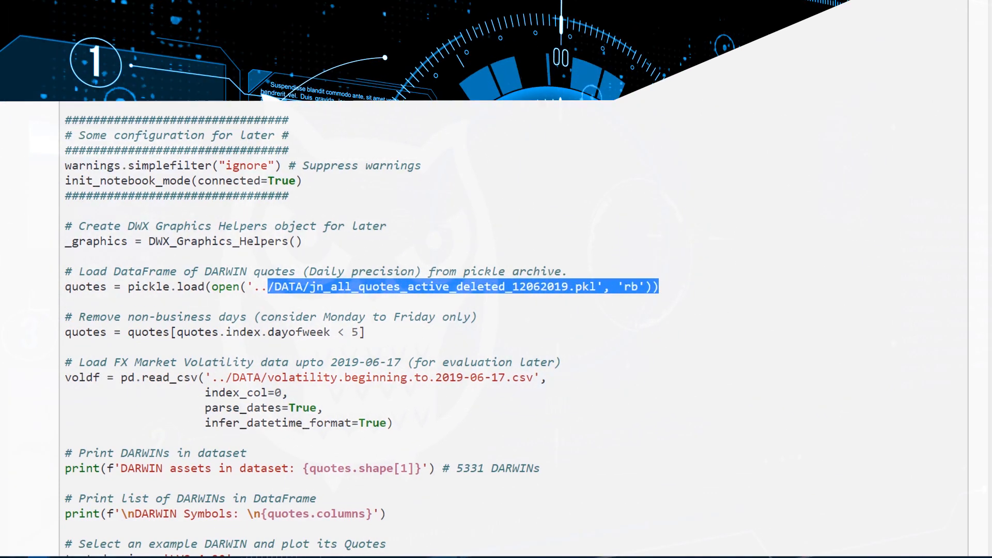
left_click(496, 348)
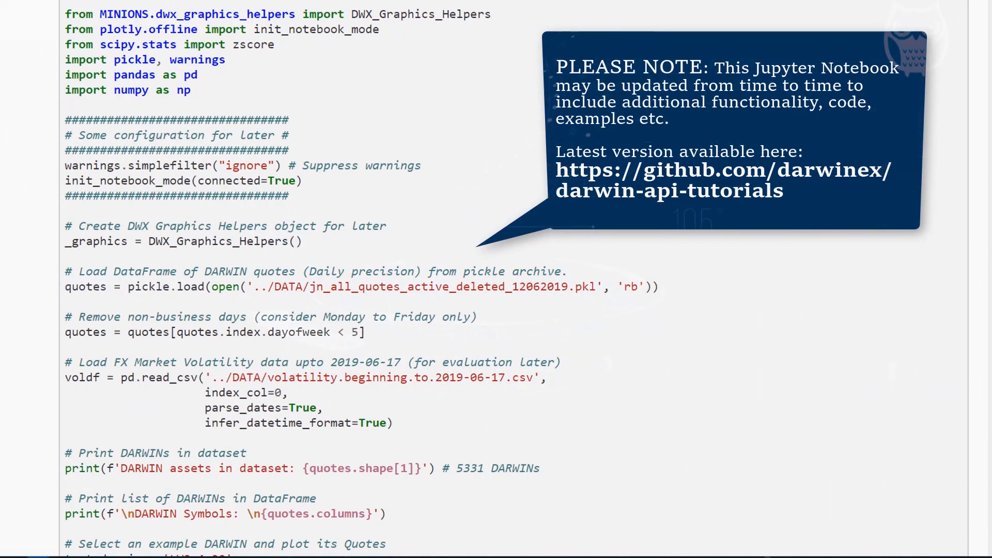
scroll(495, 310, "up", 8)
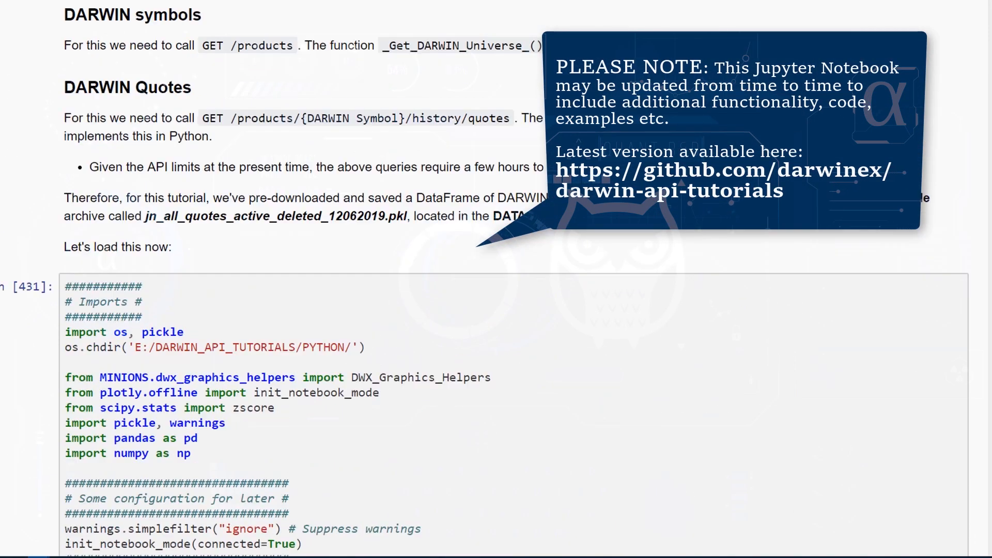
scroll(496, 311, "up", 4)
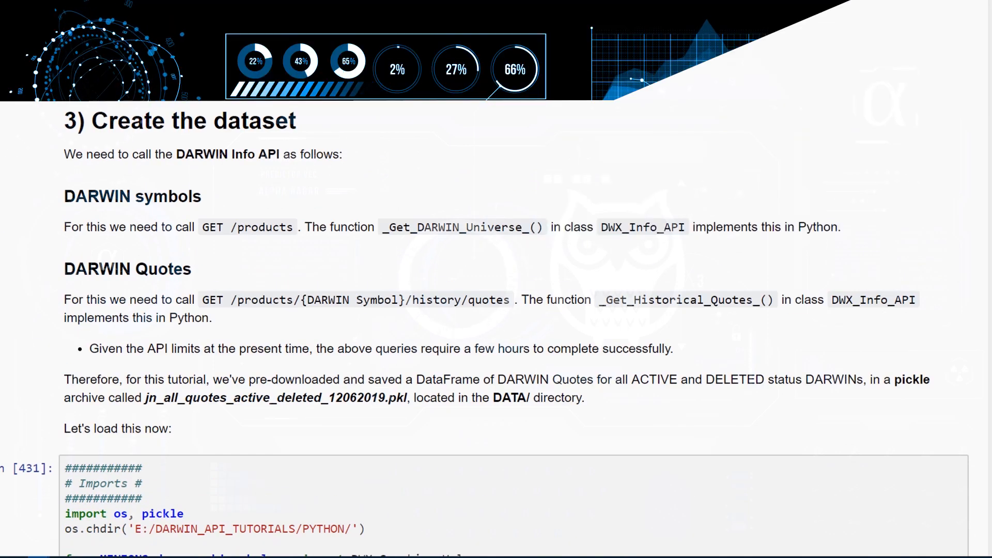
left_click_drag(609, 299, 773, 299)
left_click(774, 299)
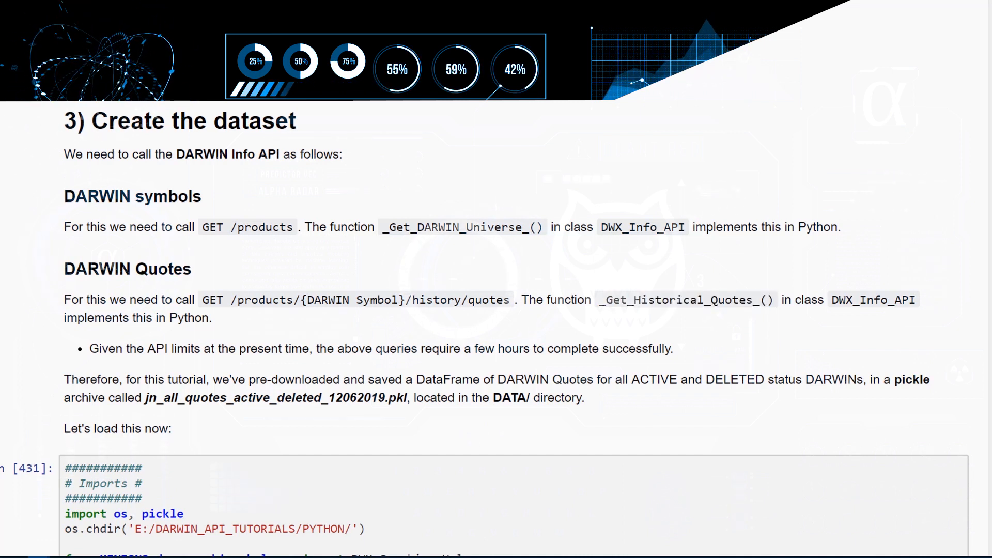
scroll(496, 310, "down", 5)
scroll(496, 310, "down", 5)
double_click(159, 241)
left_click_drag(148, 241, 301, 241)
left_click(310, 256)
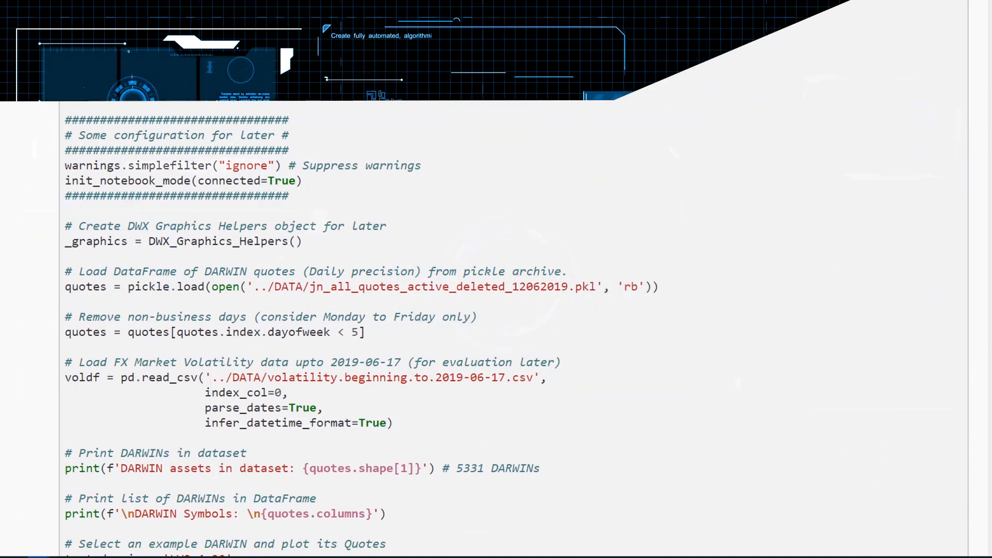
left_click_drag(67, 181, 219, 181)
left_click(289, 181)
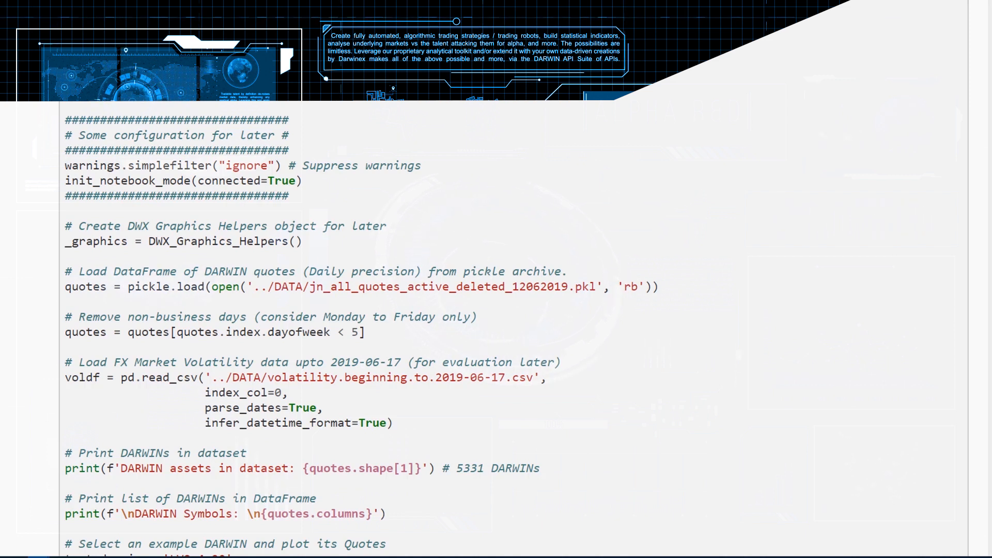
left_click_drag(128, 331, 225, 331)
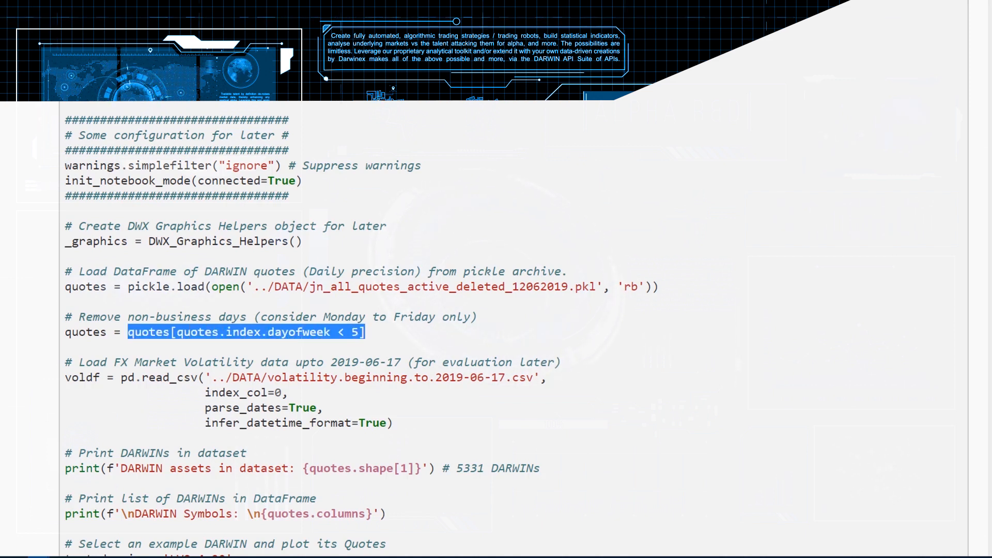
left_click(366, 331)
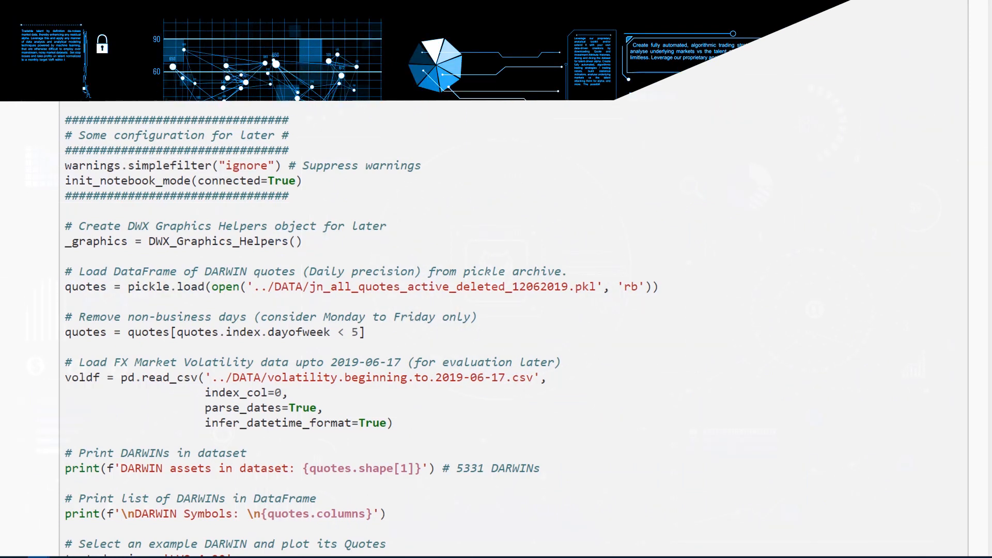
scroll(496, 310, "down", 2)
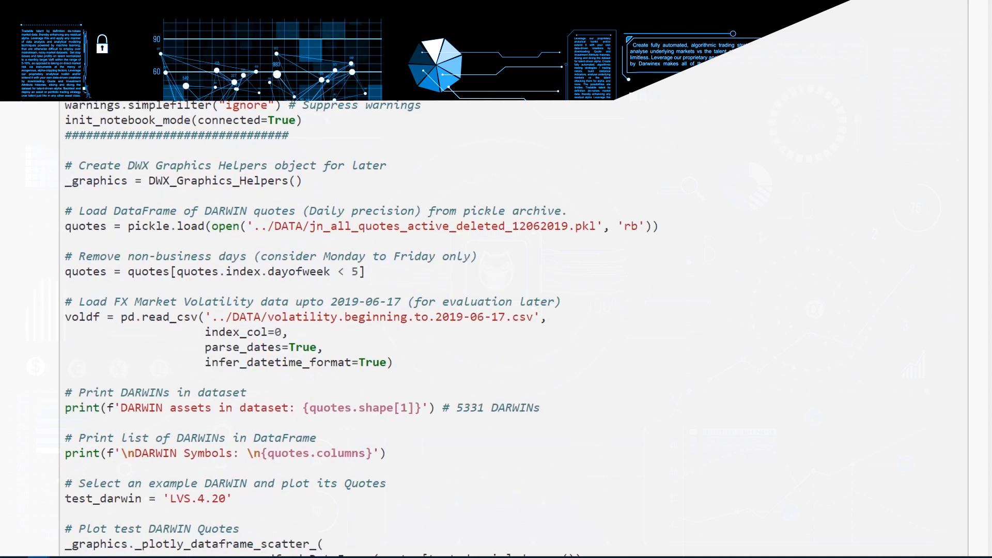
left_click_drag(79, 302, 220, 317)
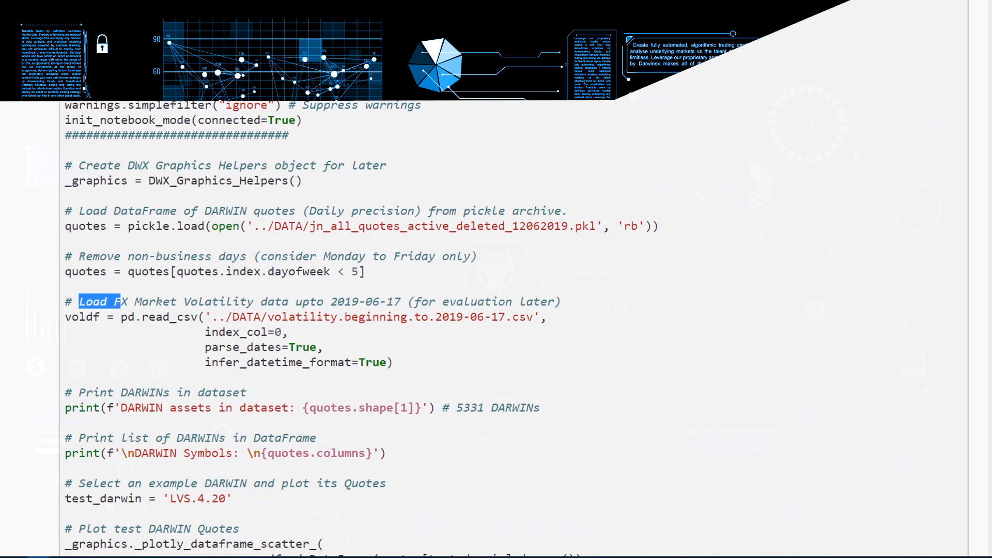
left_click(219, 317)
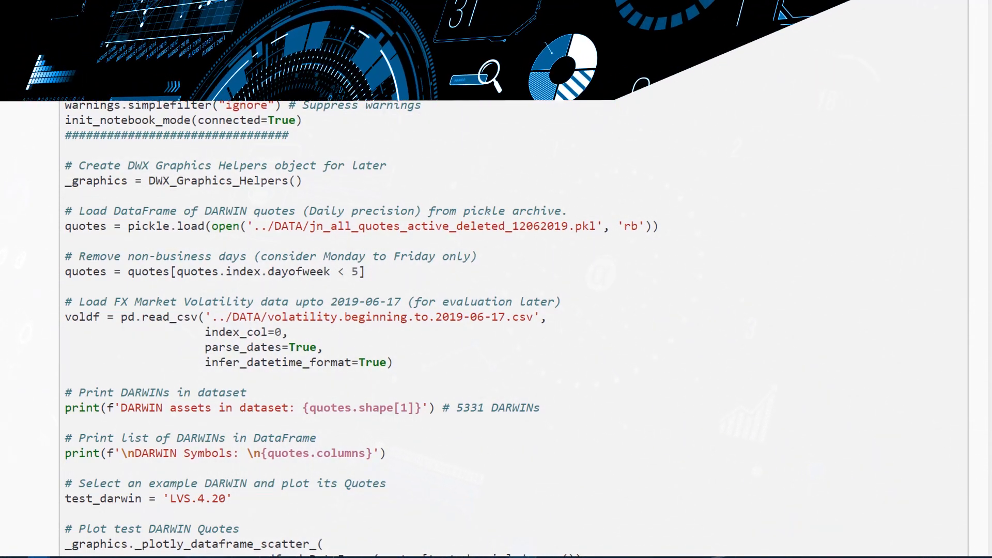
scroll(496, 309, "down", 3)
scroll(496, 310, "down", 2)
scroll(496, 310, "down", 3)
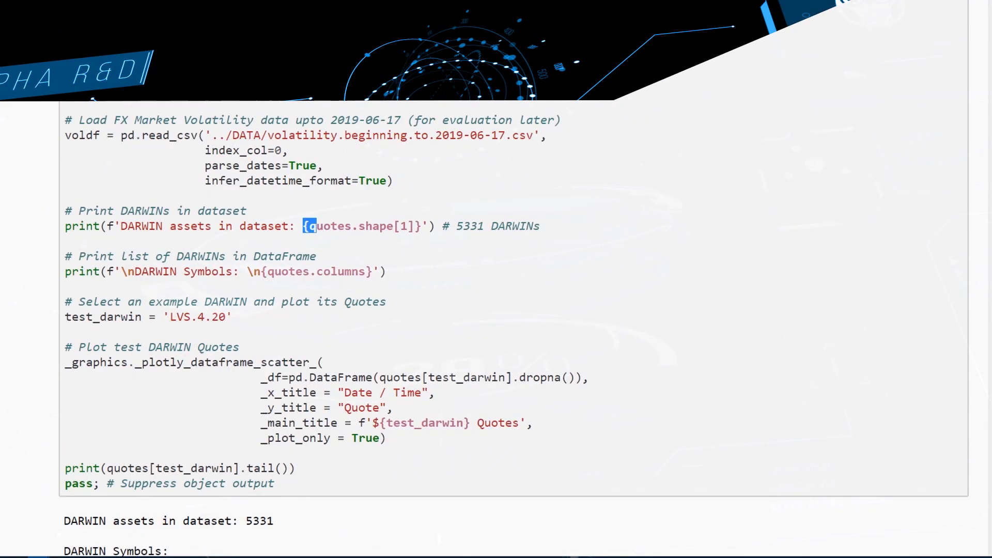
mouse_move(303, 226)
left_mouse_down()
mouse_move(65, 211)
mouse_move(421, 225)
left_mouse_up()
left_click(421, 226)
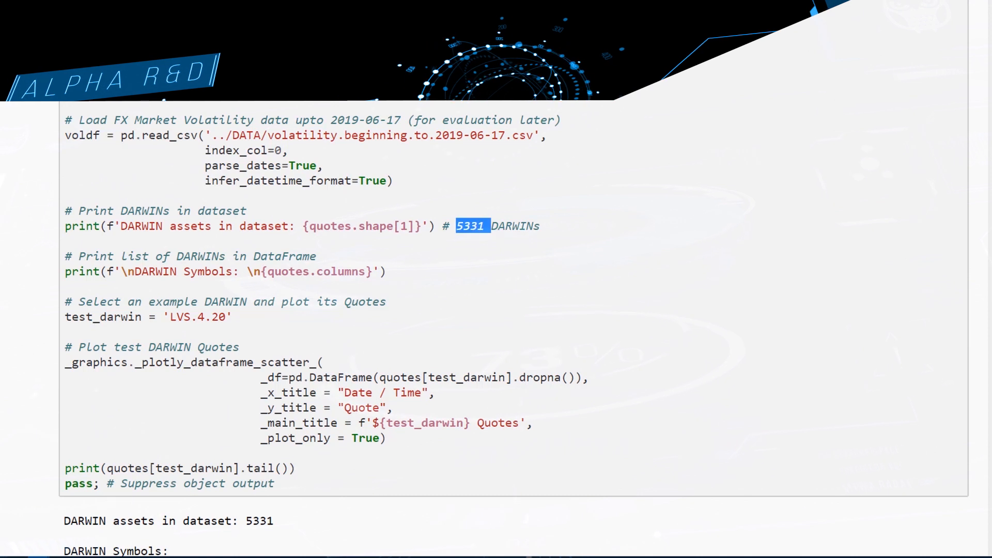
left_click_drag(341, 270, 66, 270)
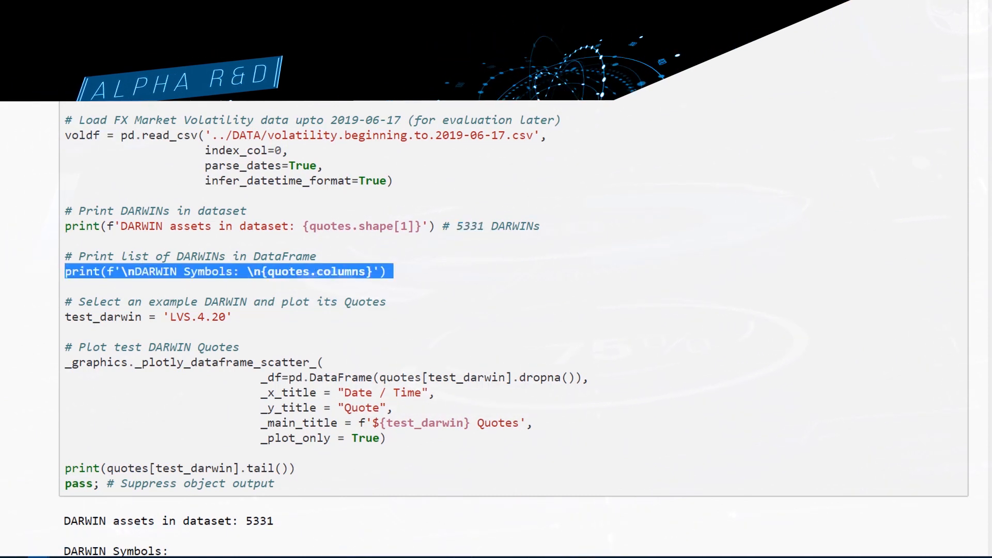
double_click(211, 316)
triple_click(211, 317)
left_click(233, 316)
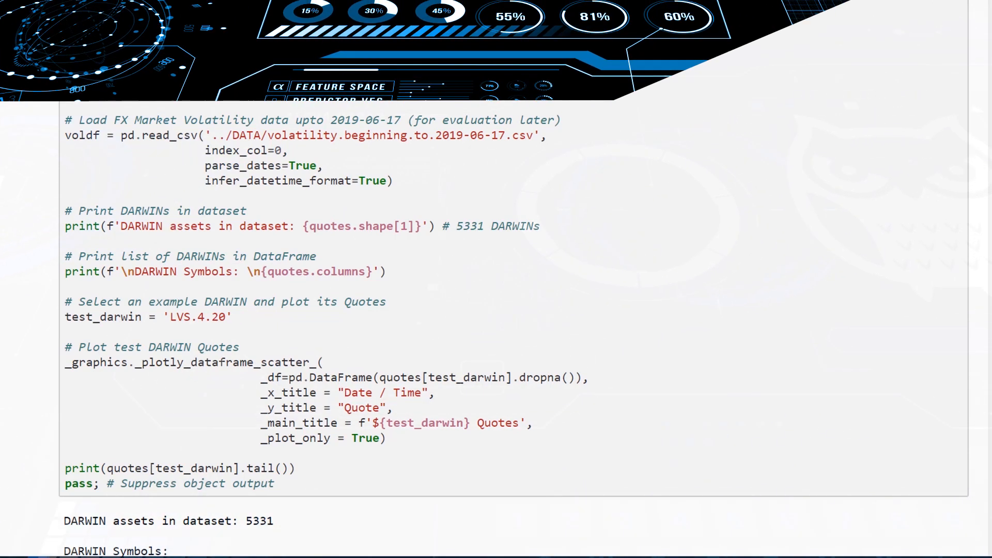
double_click(470, 226)
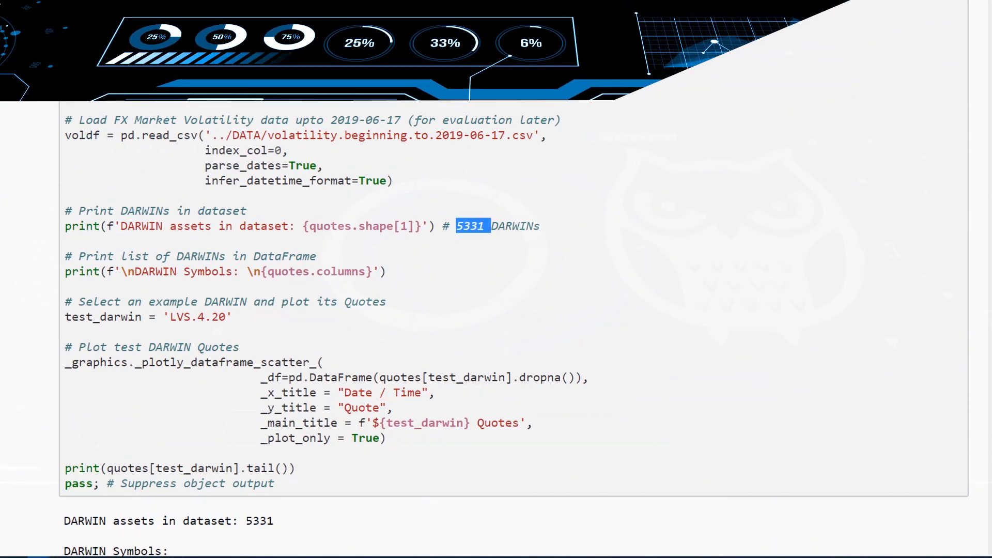
left_click(470, 225)
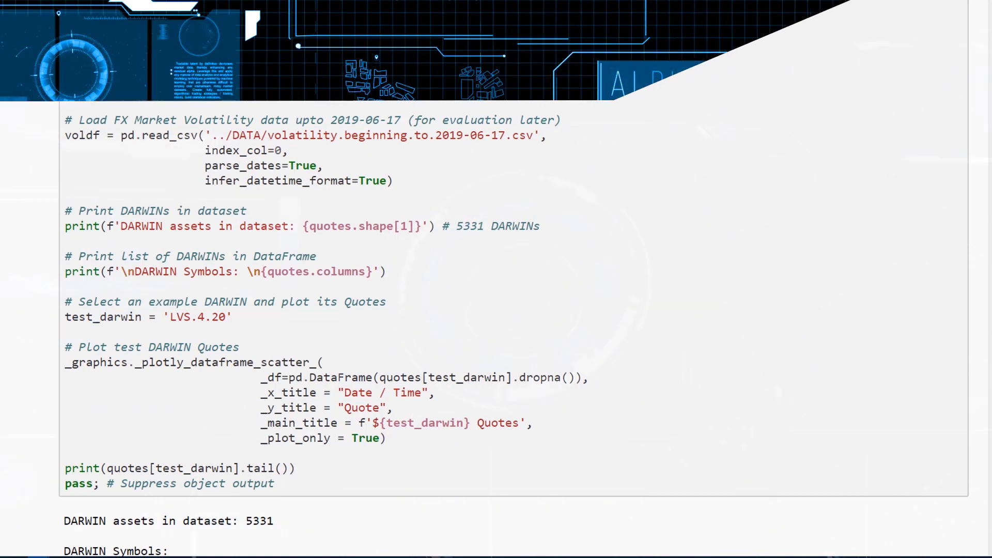
scroll(496, 309, "down", 3)
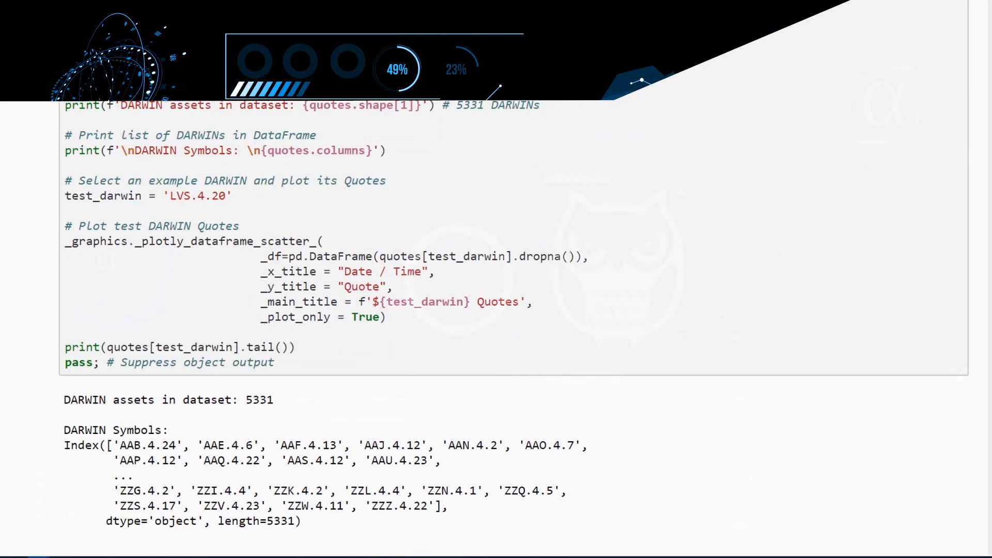
scroll(496, 310, "down", 2)
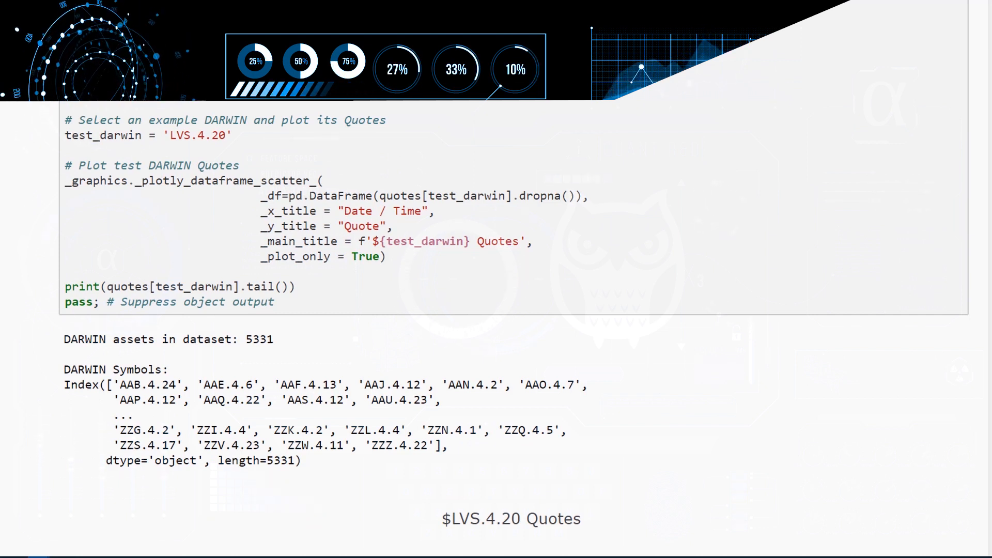
key("shift+Left")
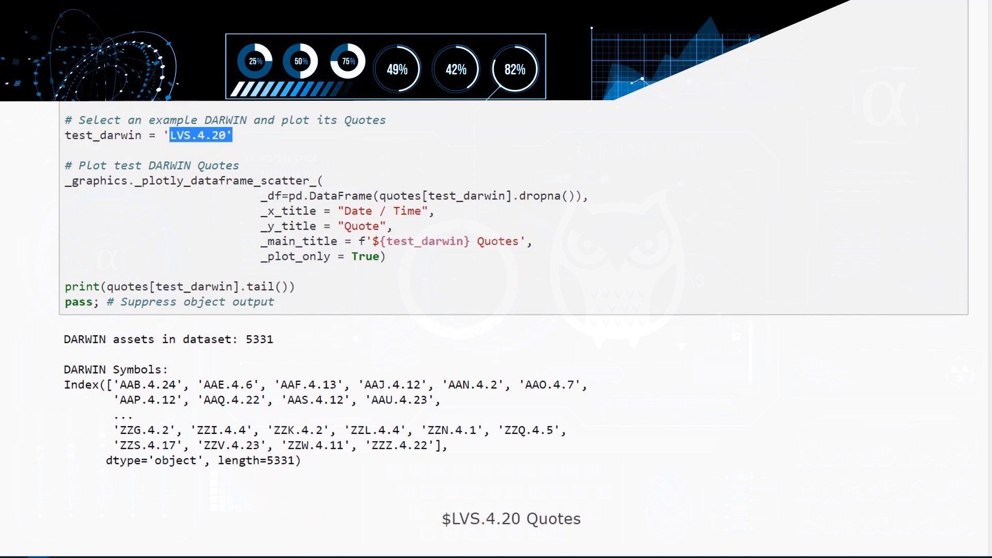
key("Escape")
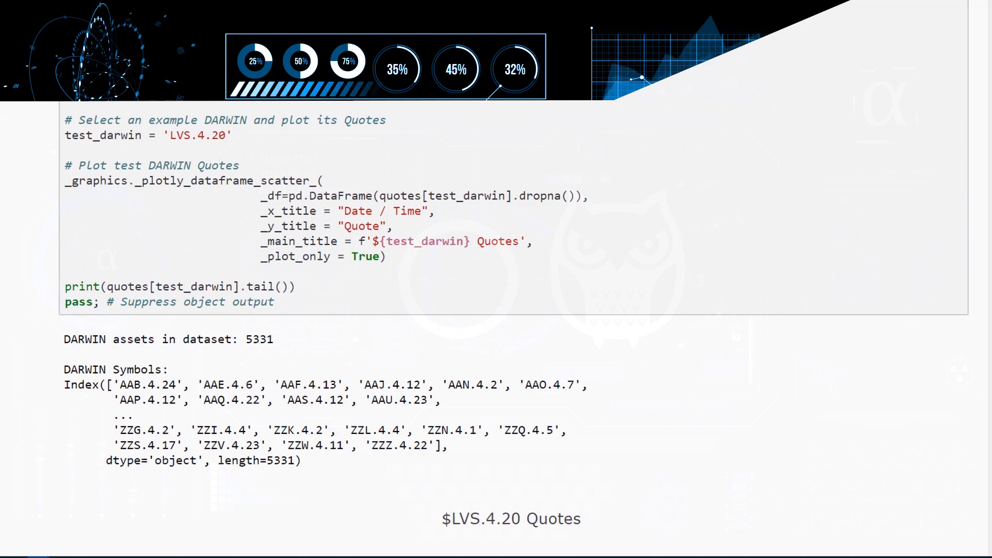
scroll(496, 310, "up", 3)
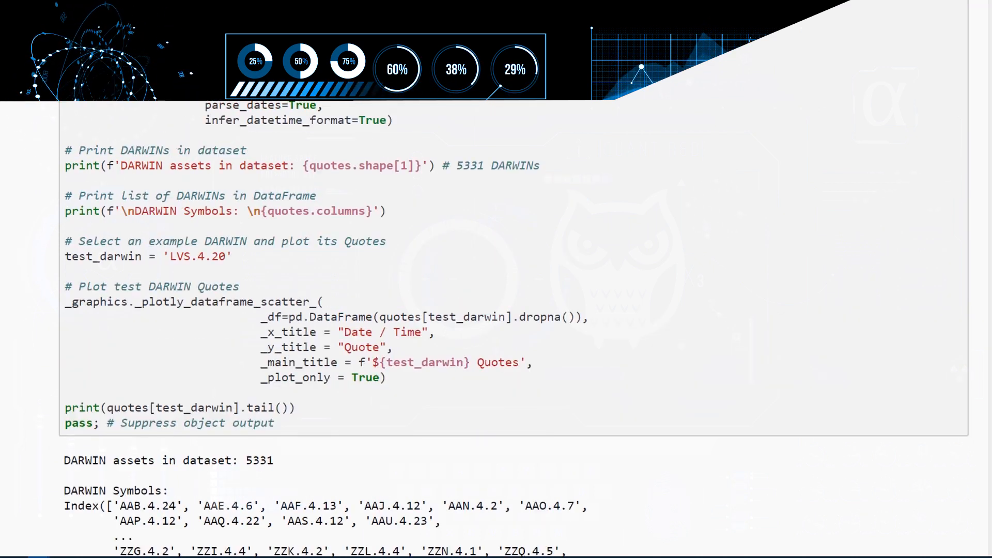
scroll(496, 310, "up", 5)
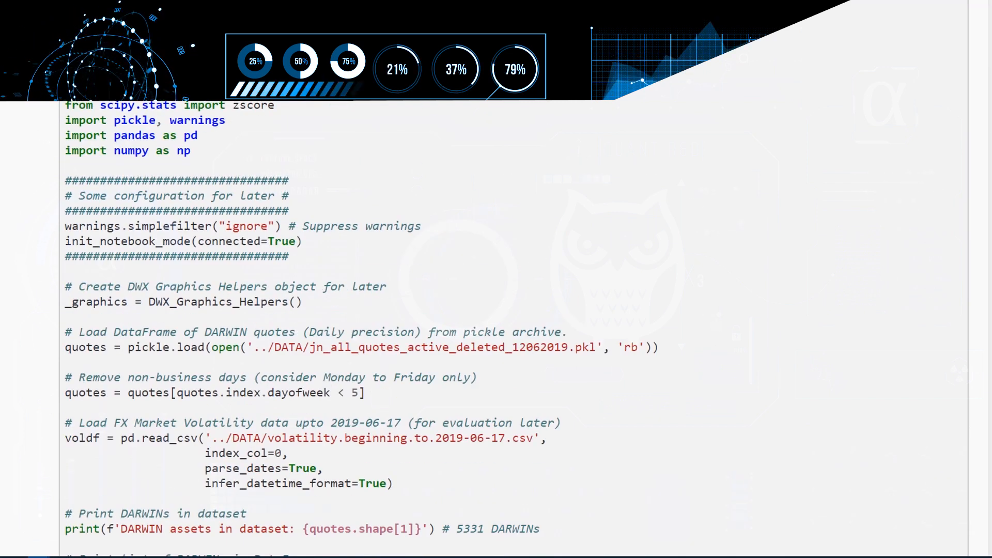
left_click_drag(149, 302, 302, 302)
left_click(302, 301)
scroll(496, 310, "down", 3)
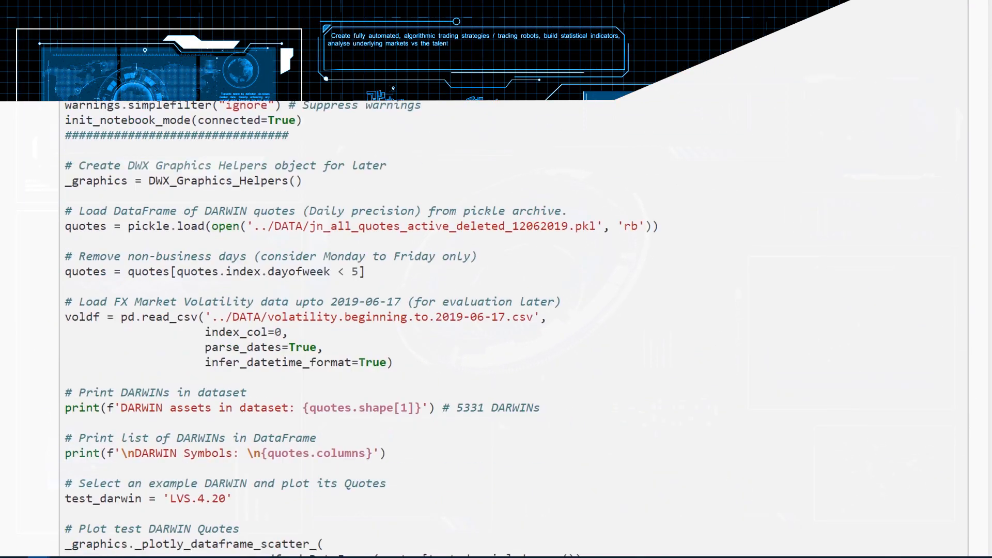
scroll(496, 311, "down", 3)
scroll(495, 310, "down", 3)
scroll(496, 309, "down", 3)
scroll(496, 310, "down", 3)
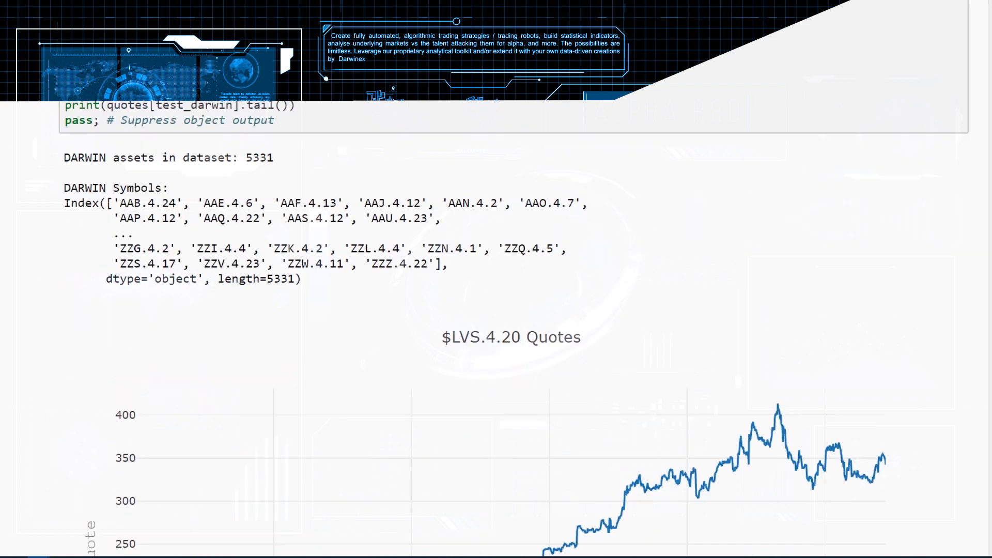
scroll(496, 310, "down", 3)
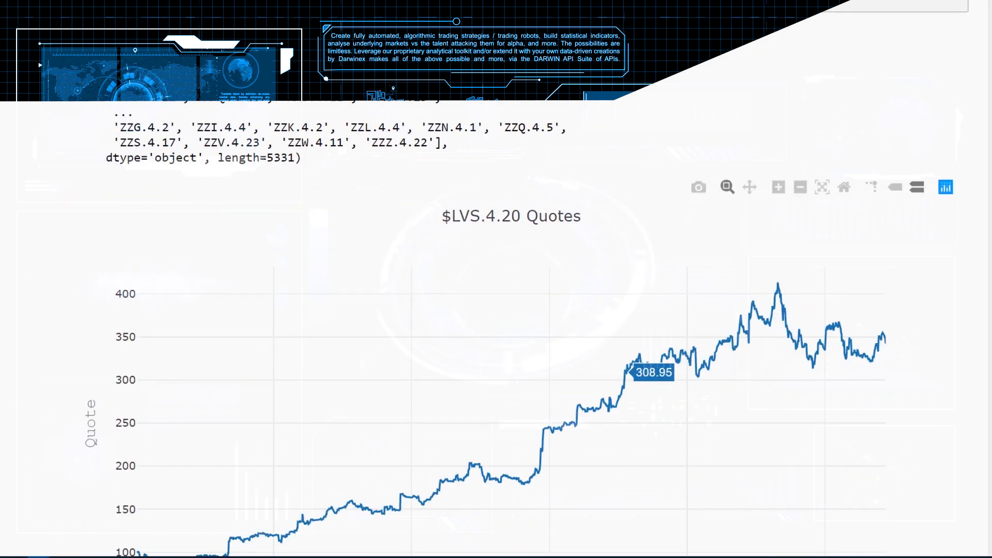
scroll(659, 349, "down", 2)
scroll(659, 349, "up", 3)
scroll(659, 349, "up", 3)
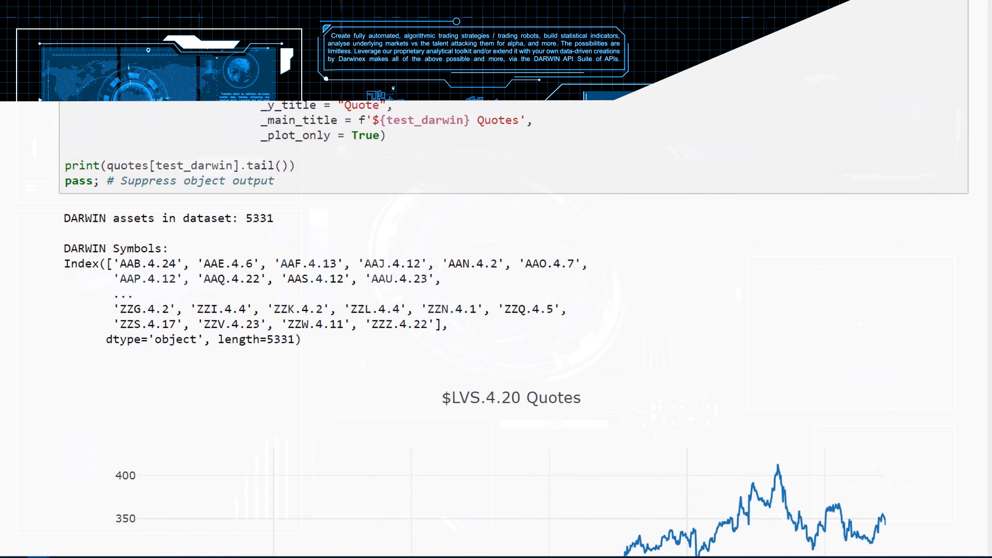
scroll(658, 349, "down", 3)
scroll(659, 349, "down", 4)
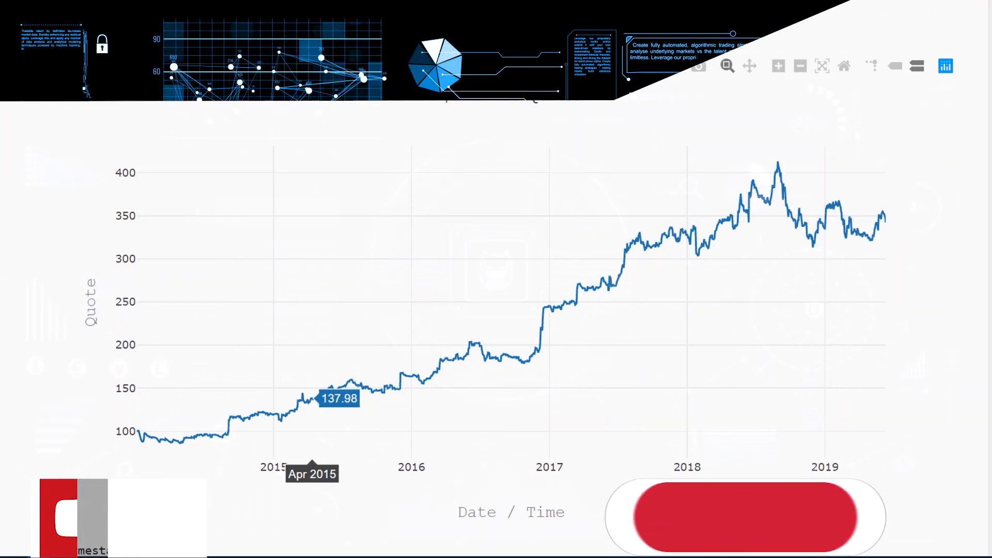
scroll(311, 397, "down", 3)
scroll(312, 397, "down", 2)
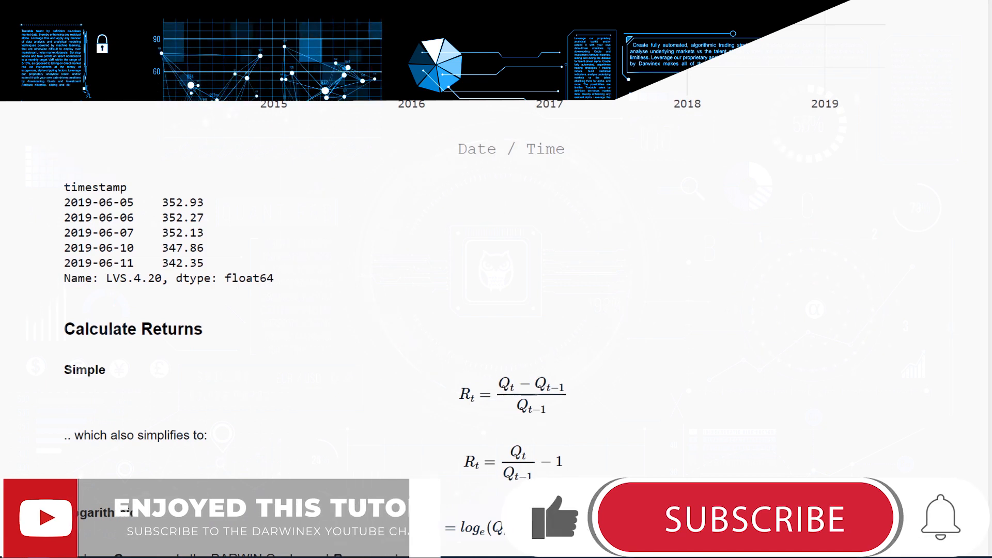